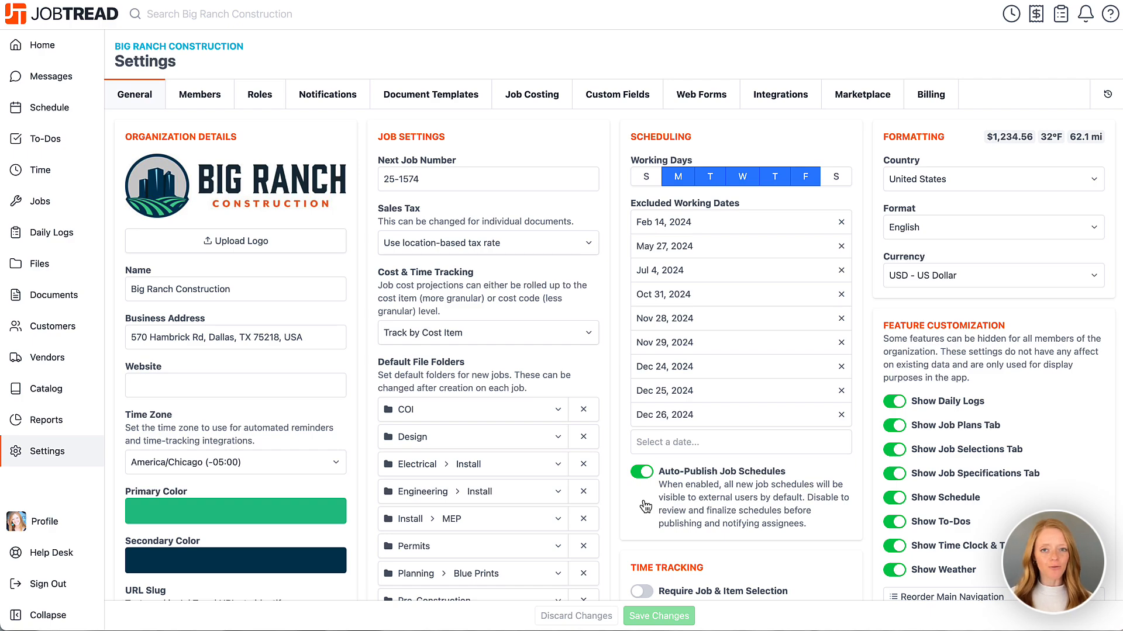
Turn off Auto-Publish Job Schedules in the organization's scheduling settings and save the changes
left_click(642, 473)
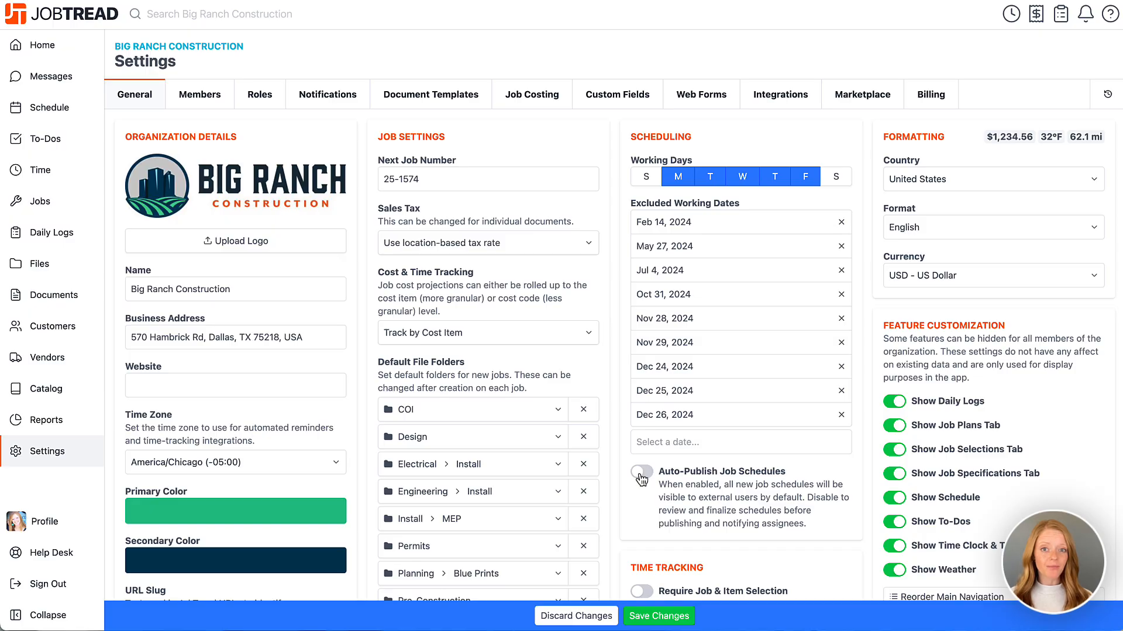
left_click(657, 618)
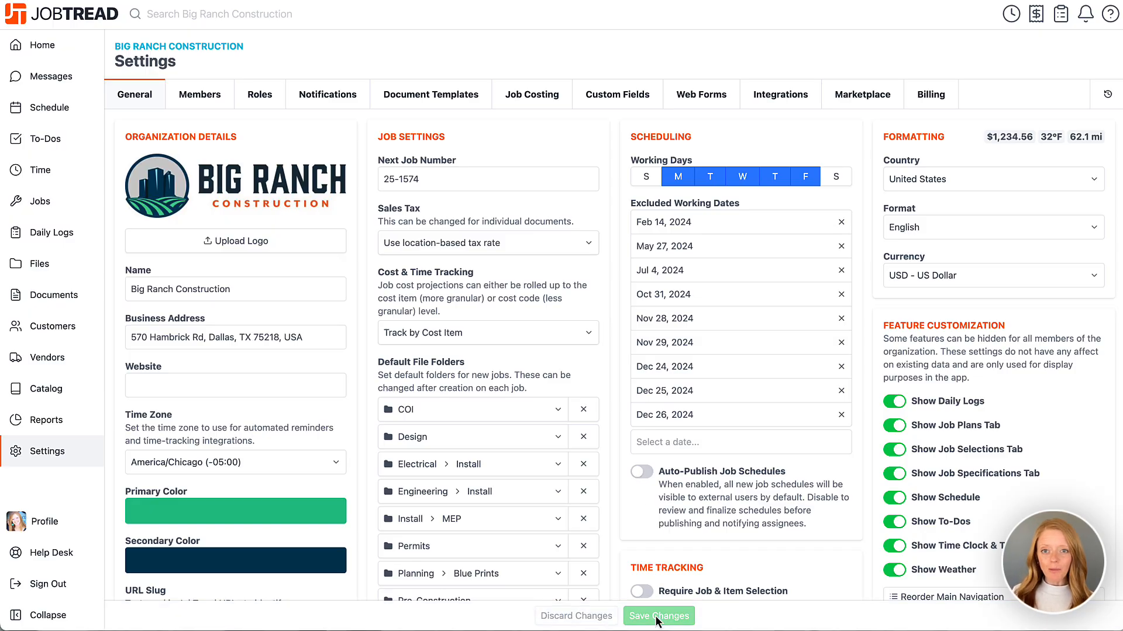
Open the schedule of Job 25-1559, found in the Scheduling stage of the job pipeline
left_click(79, 215)
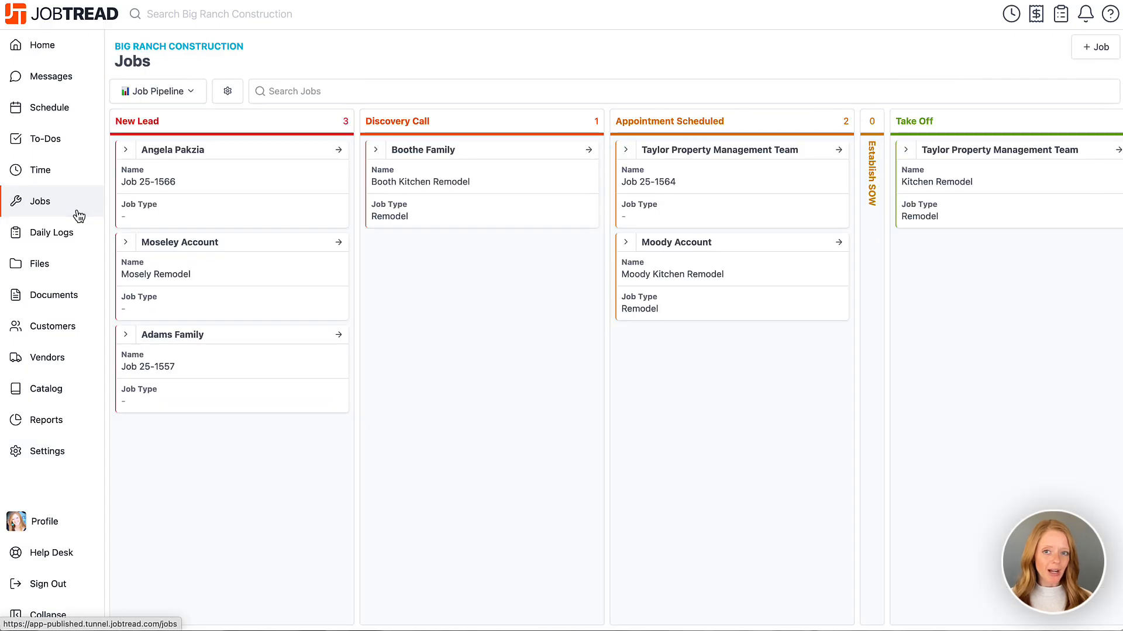
scroll(472, 309, "right", 5)
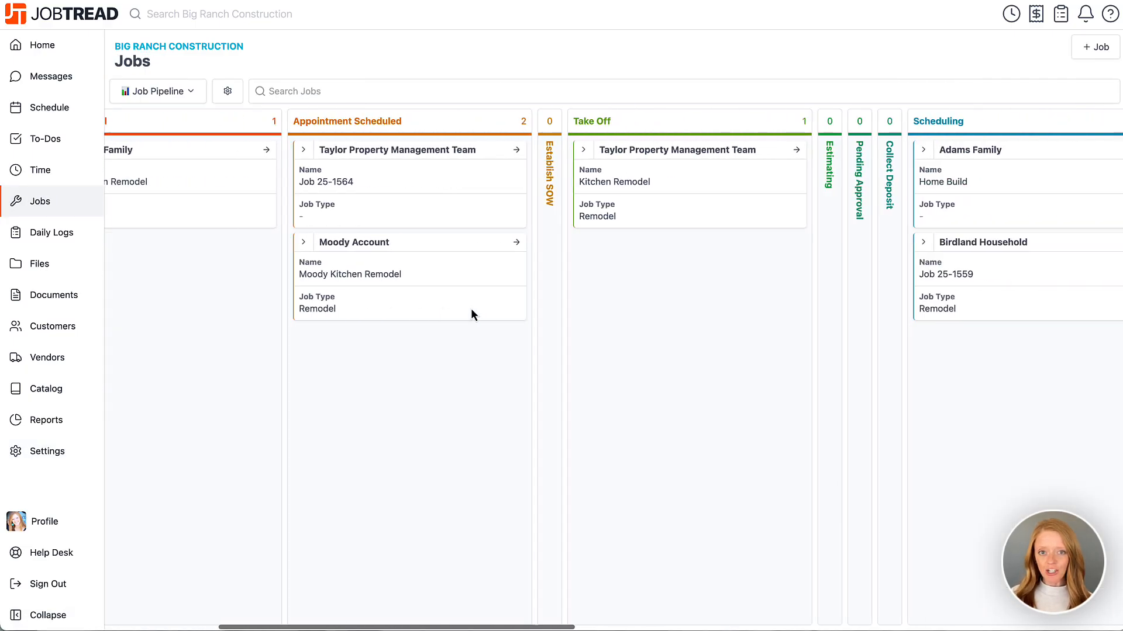
scroll(471, 308, "right", 5)
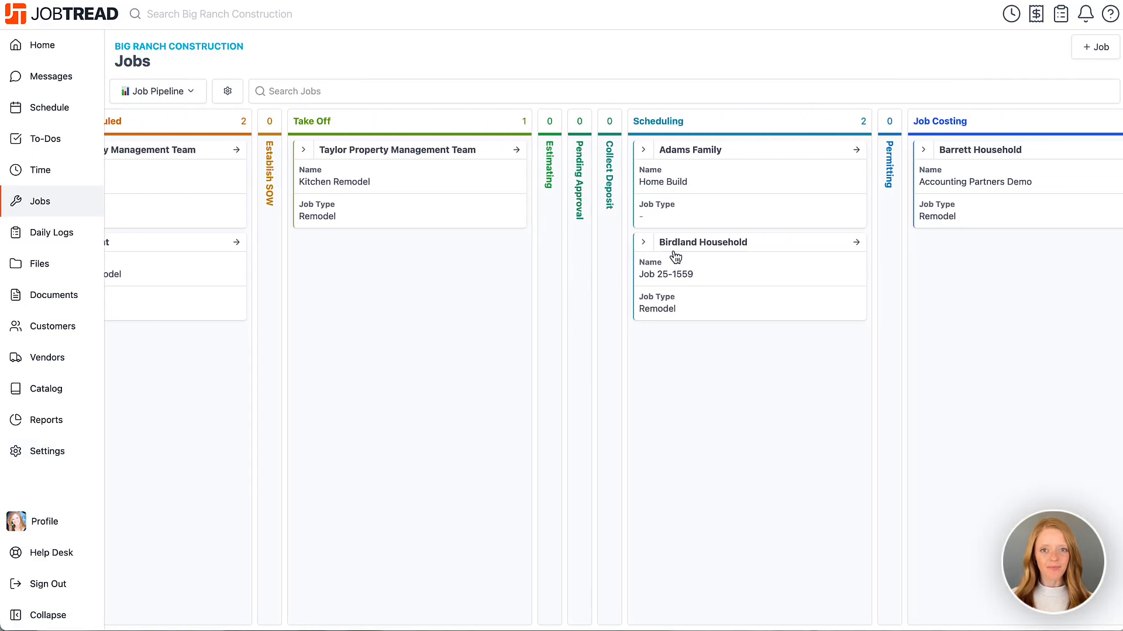
left_click(688, 244)
left_click(638, 100)
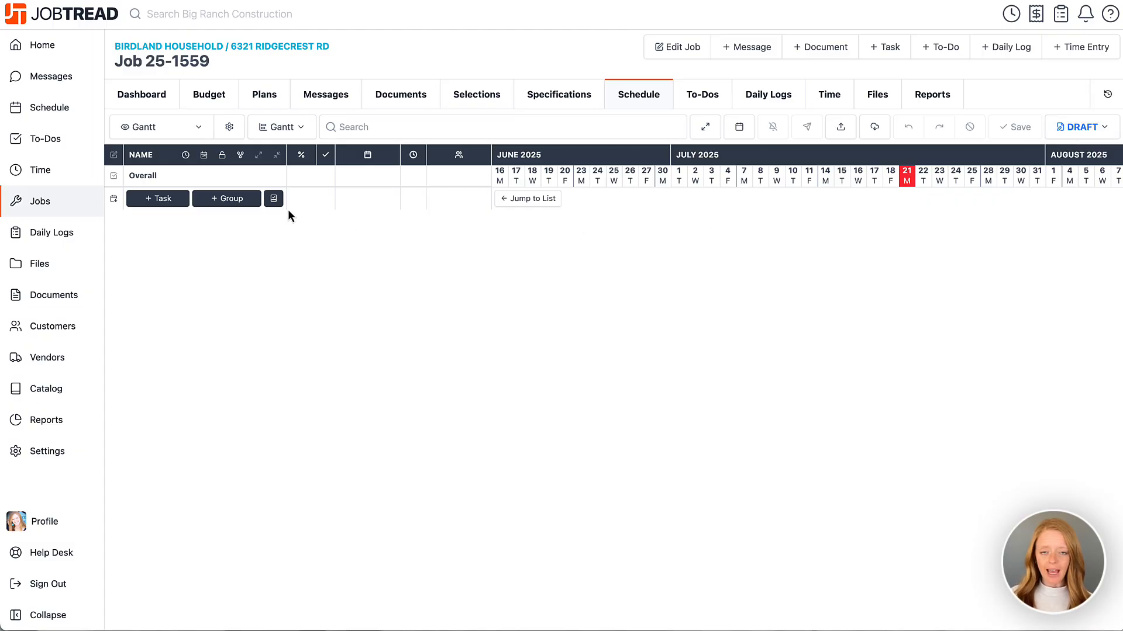
Import the organization's *Residential Construction task template into the job schedule with a start date of July 23, 2025
left_click(271, 200)
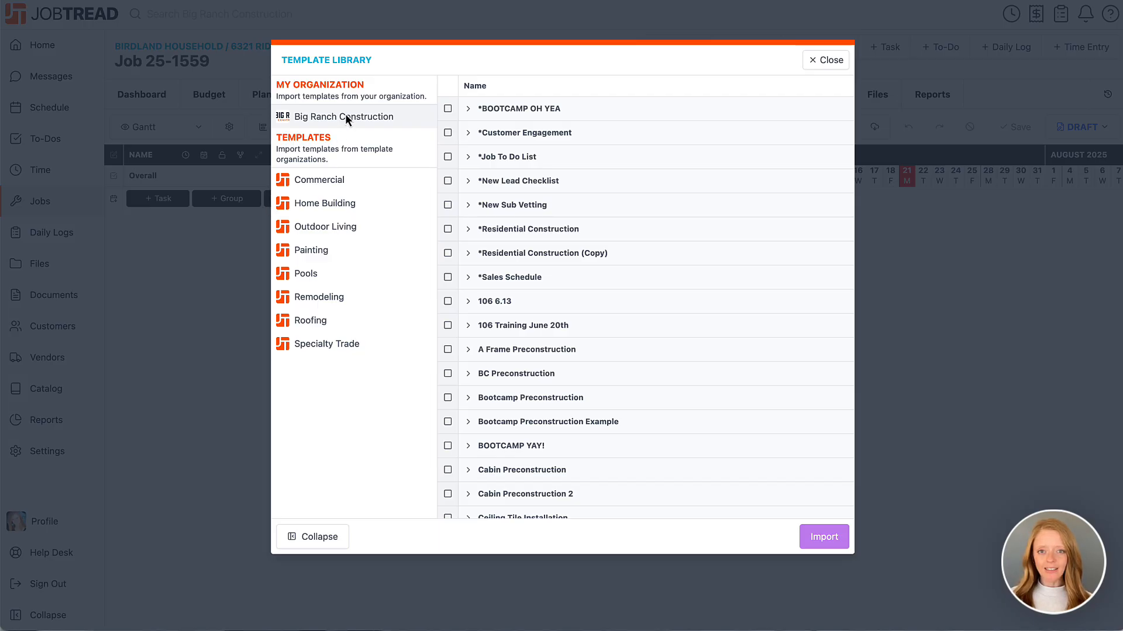
left_click(469, 229)
left_click(448, 230)
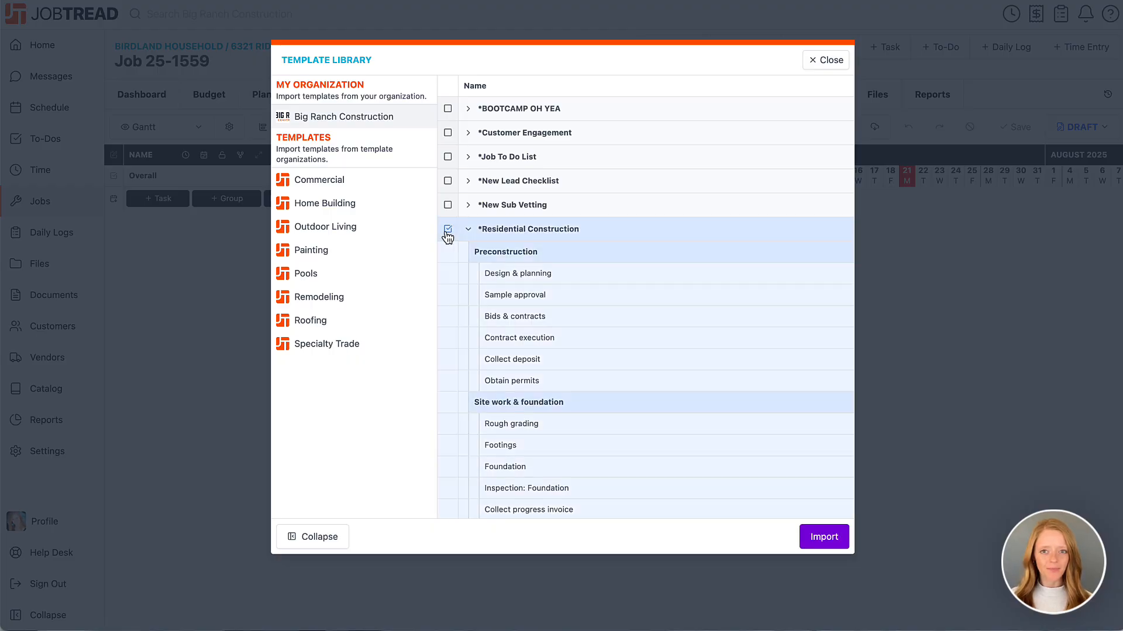
left_click(821, 537)
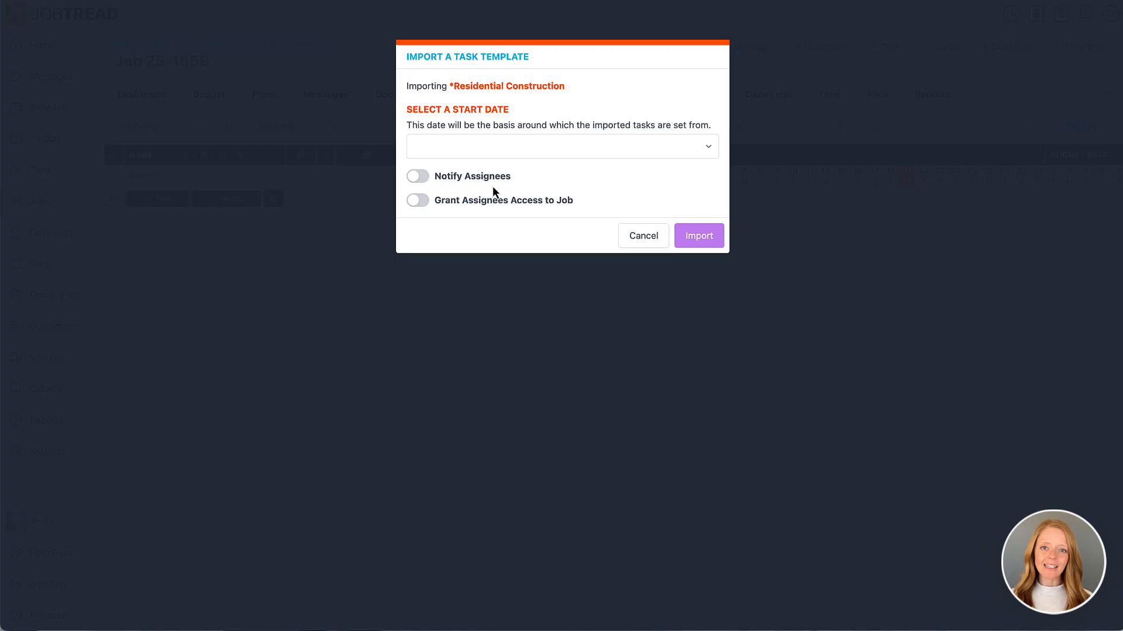
left_click(476, 151)
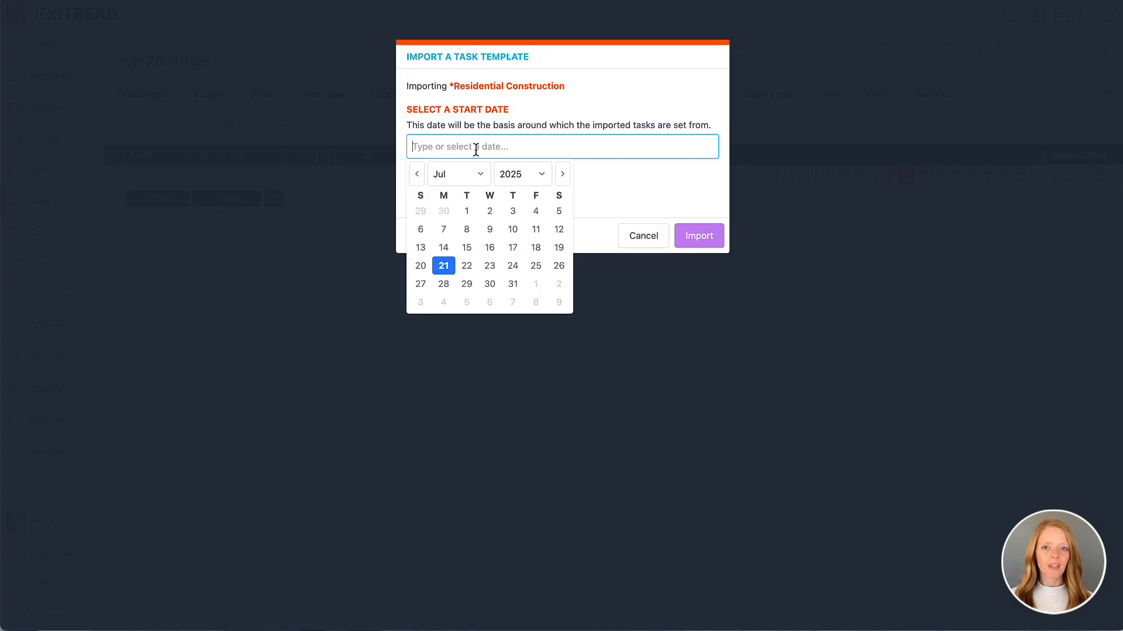
left_click(490, 266)
left_click(693, 235)
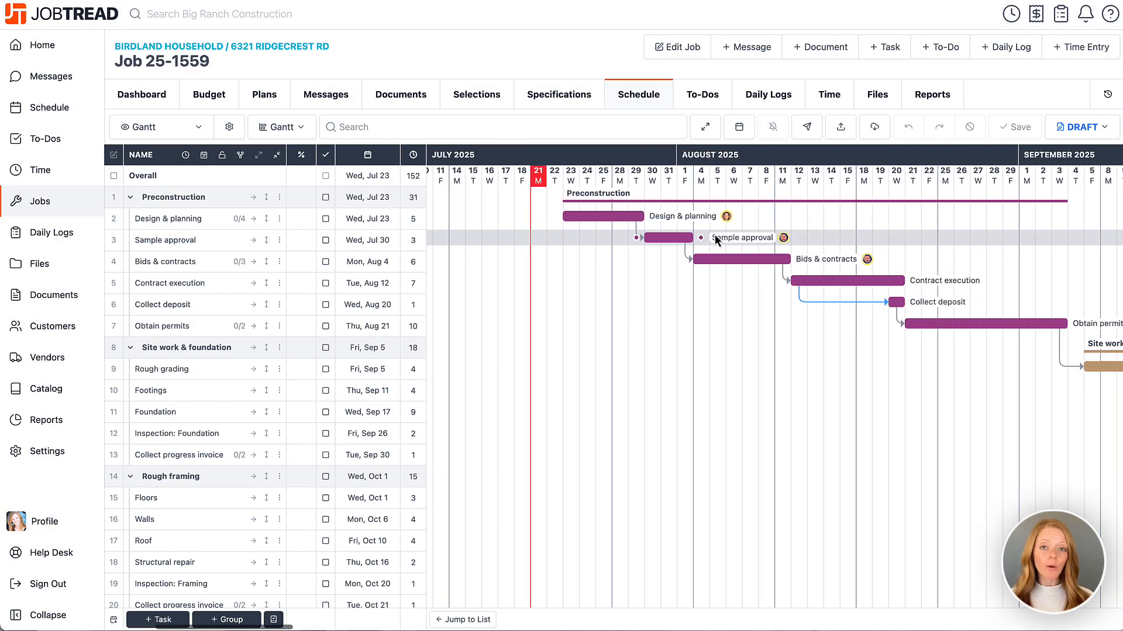
Extend the Sample approval task to 5 days and the Inspection: Foundation task to 4 days on the Gantt chart
left_click_drag(692, 238, 725, 237)
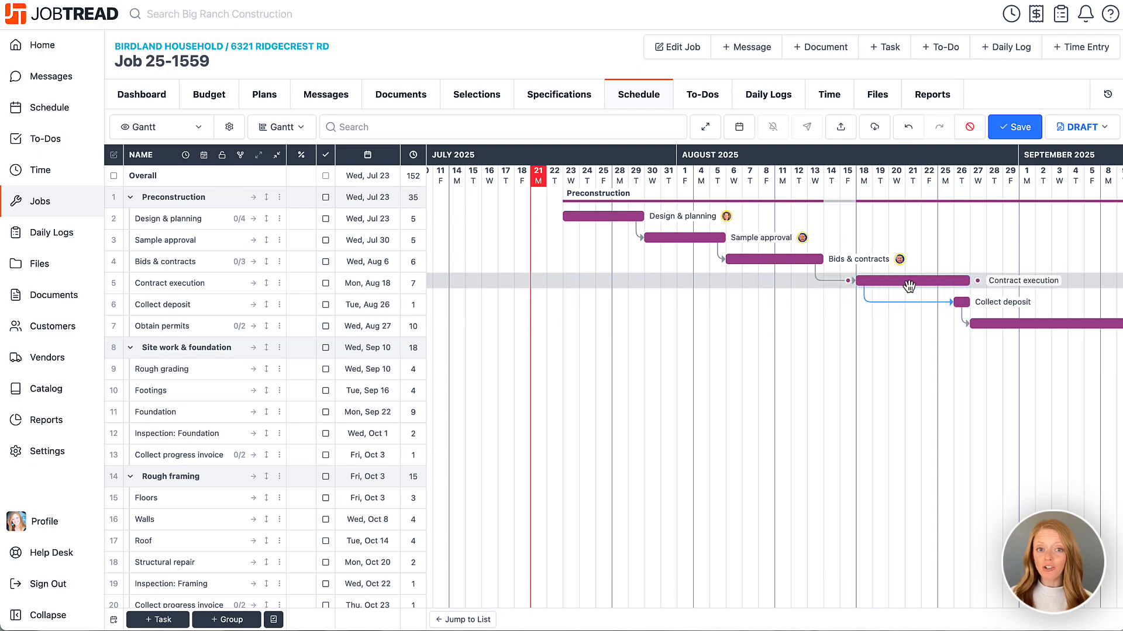
scroll(992, 332, "right", 12)
left_click_drag(678, 431, 710, 431)
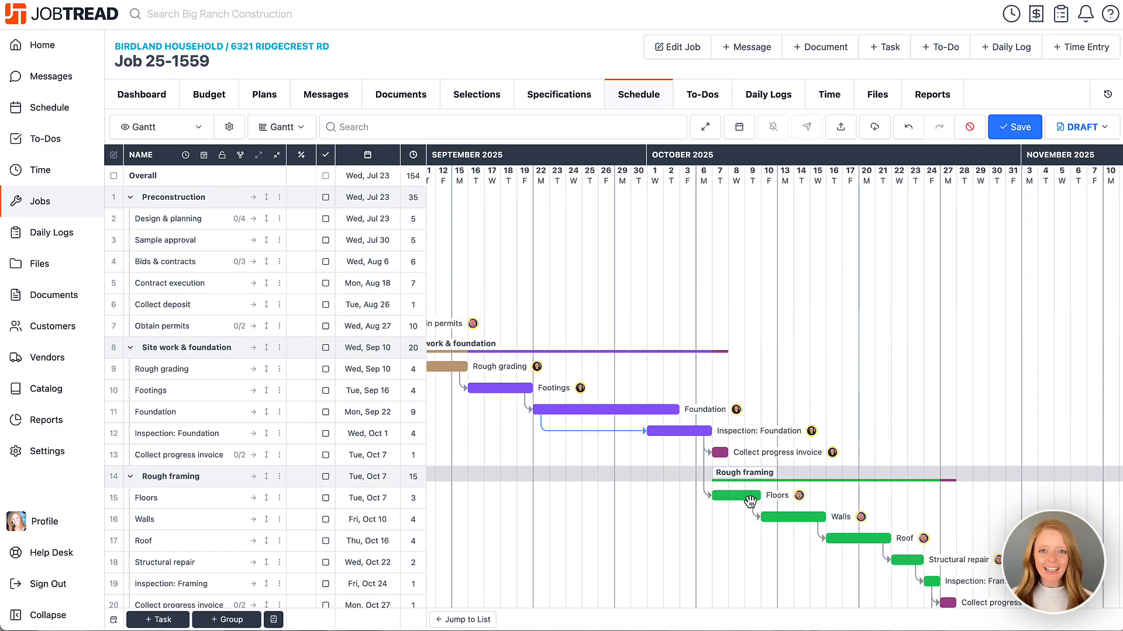
Reschedule the Floors task to start Thu, Oct 9 with a second assignee added, and save the schedule
left_click_drag(750, 501, 783, 501)
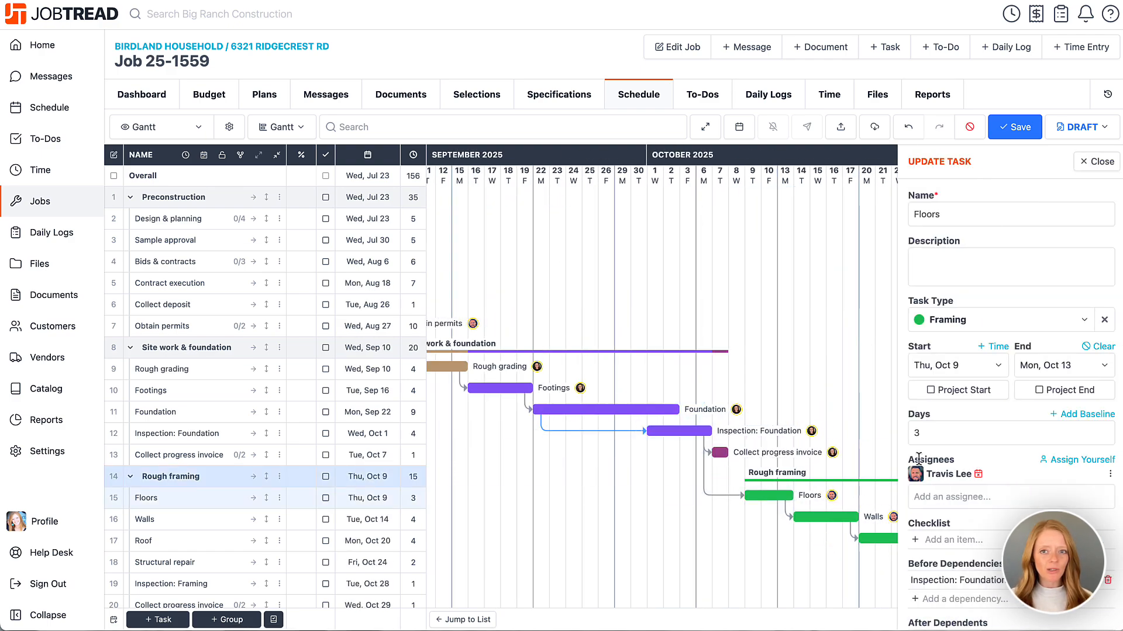
left_click(952, 496)
left_click(953, 326)
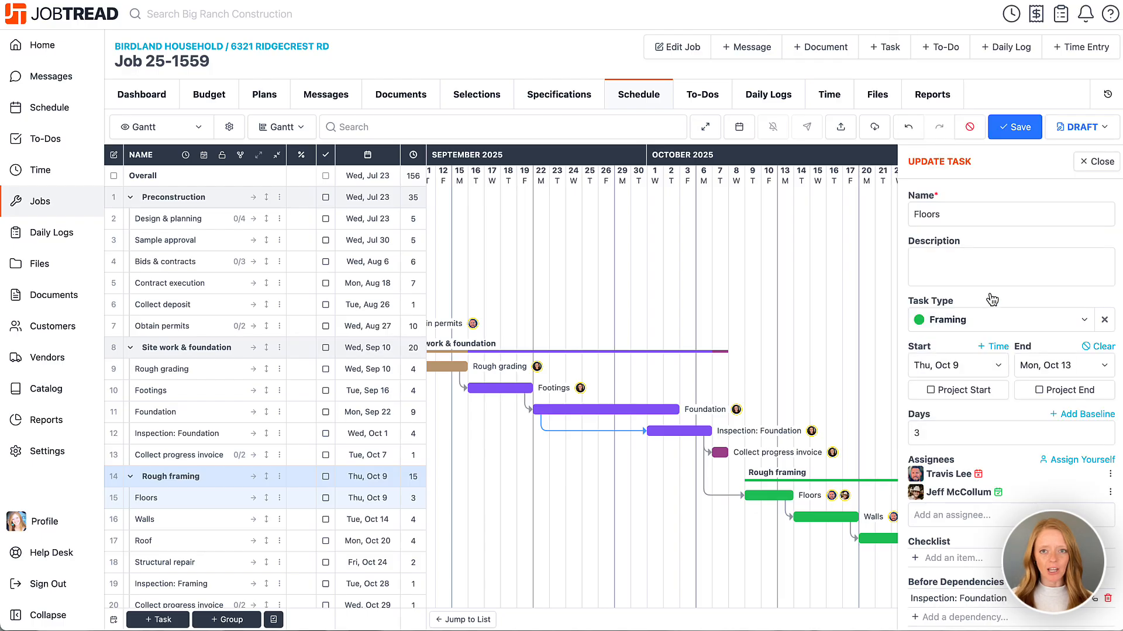
left_click(1021, 127)
left_click(1098, 162)
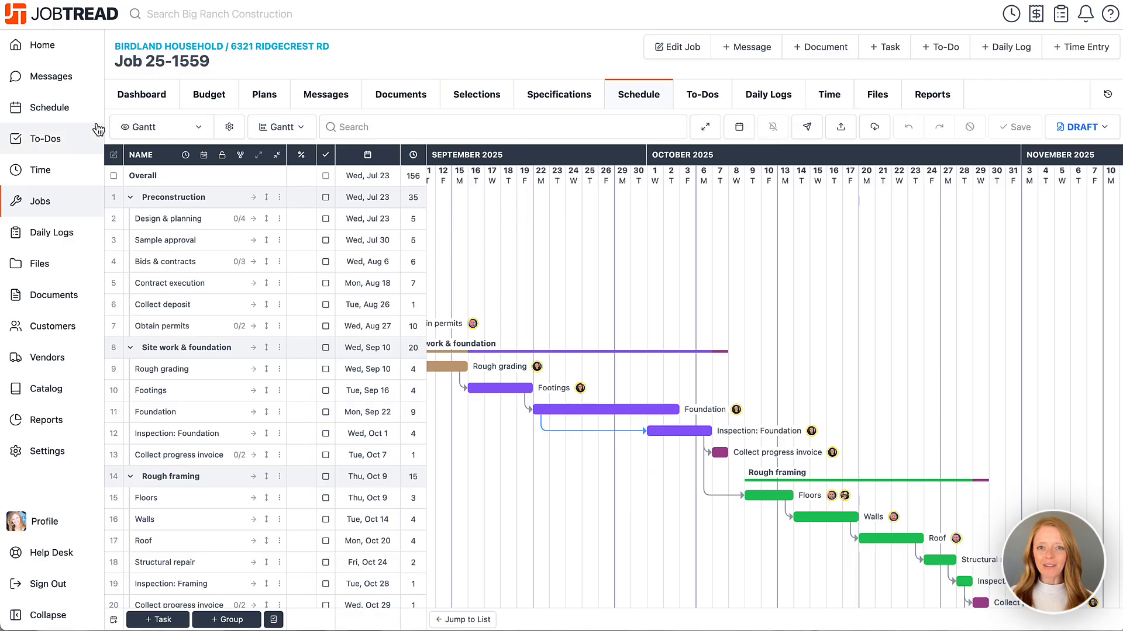
View the organization-wide schedule across all jobs in the Gantt view
left_click(66, 117)
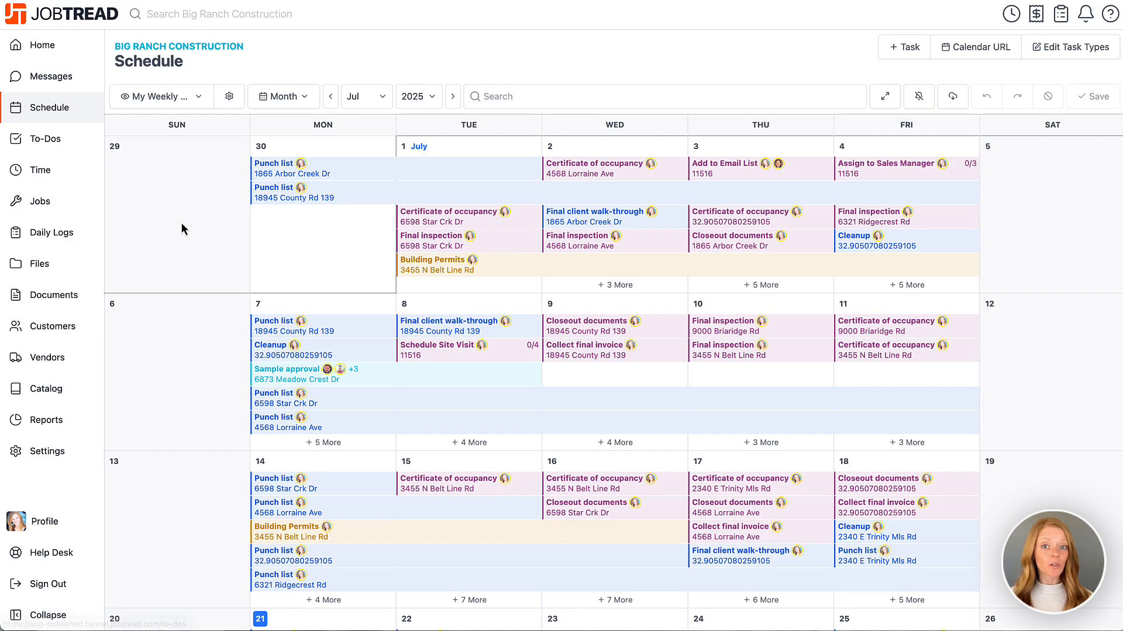
left_click(191, 100)
left_click(184, 268)
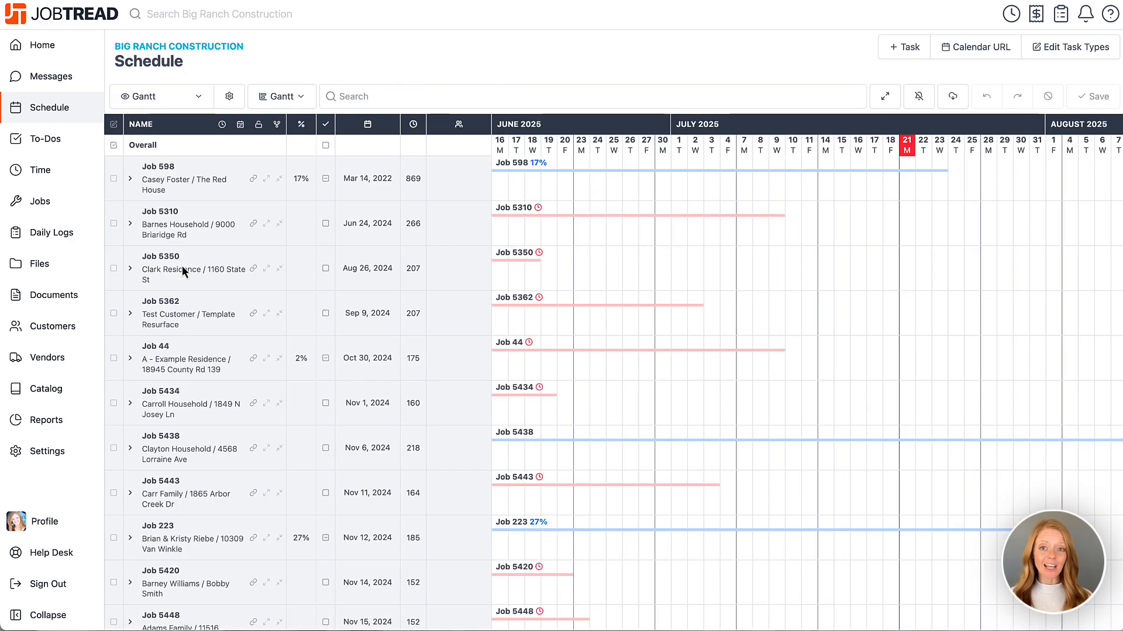
Return to the schedule of Job 25-1559 in the Scheduling stage of the job pipeline
left_click(67, 209)
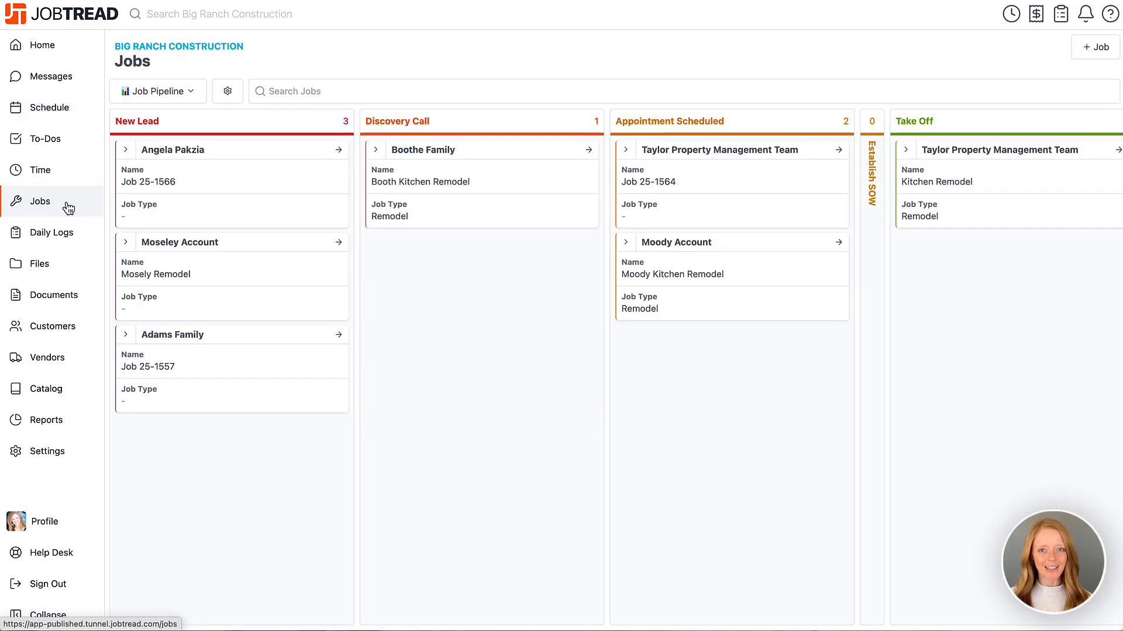
scroll(487, 259, "right", 10)
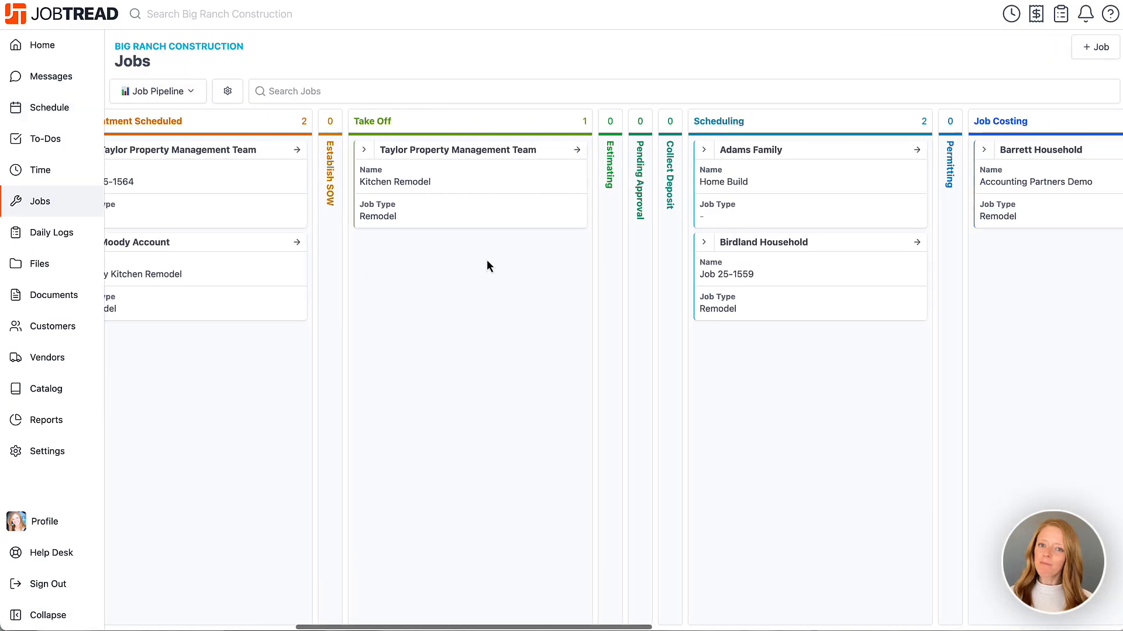
left_click(690, 248)
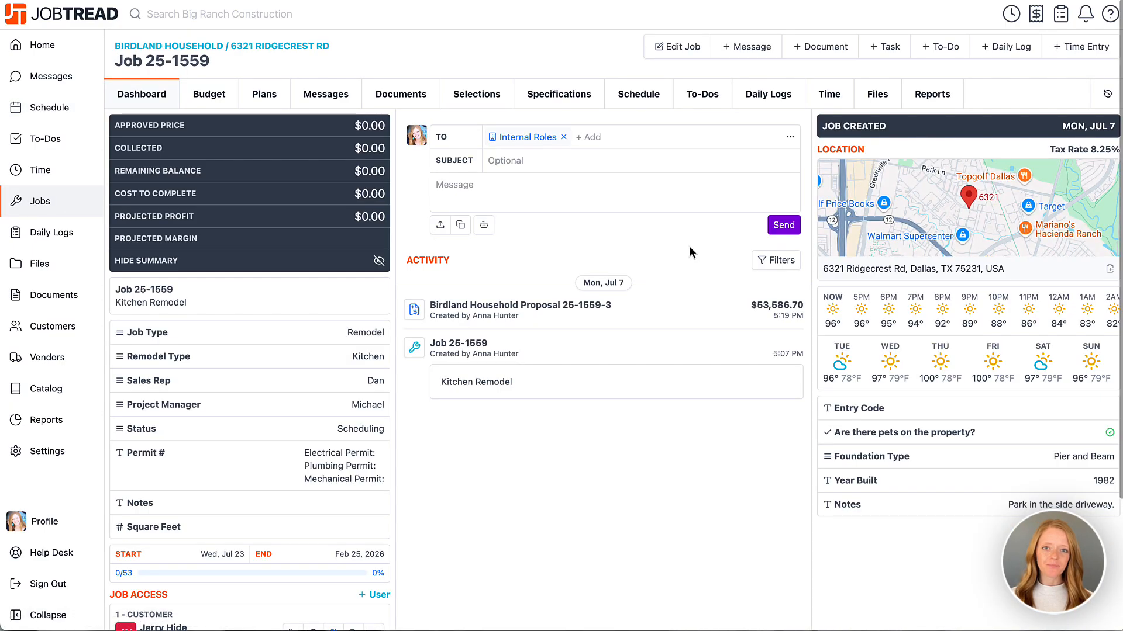
left_click(638, 100)
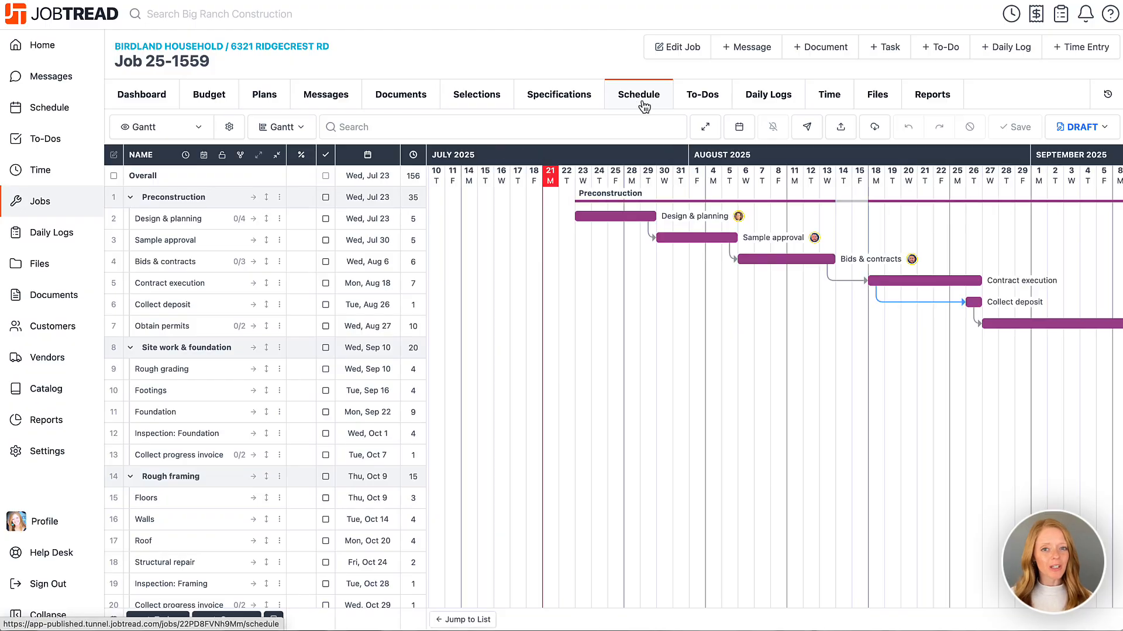
Publish the draft schedule with Set Baseline enabled, notifying only the second, third and fourth listed assignees
left_click(1088, 133)
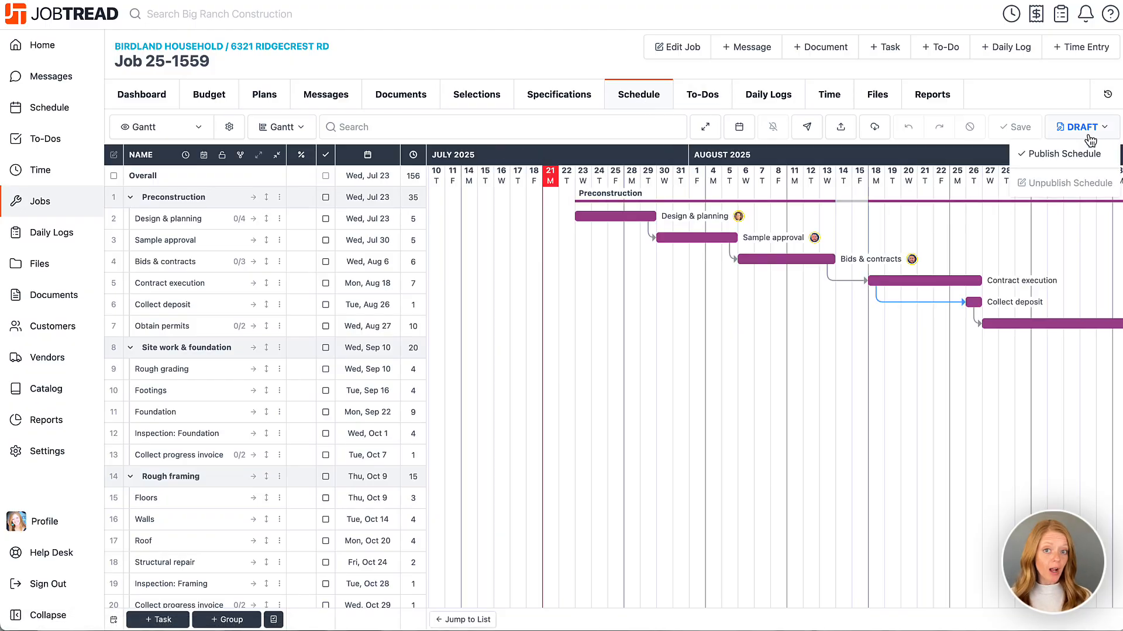
left_click(1082, 169)
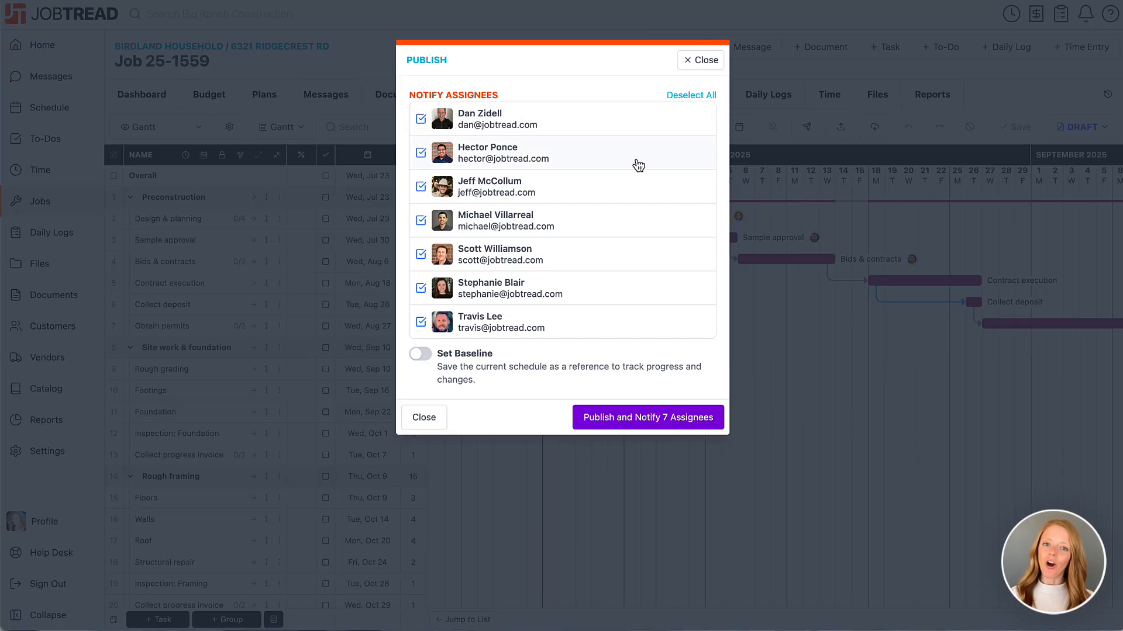
left_click(677, 96)
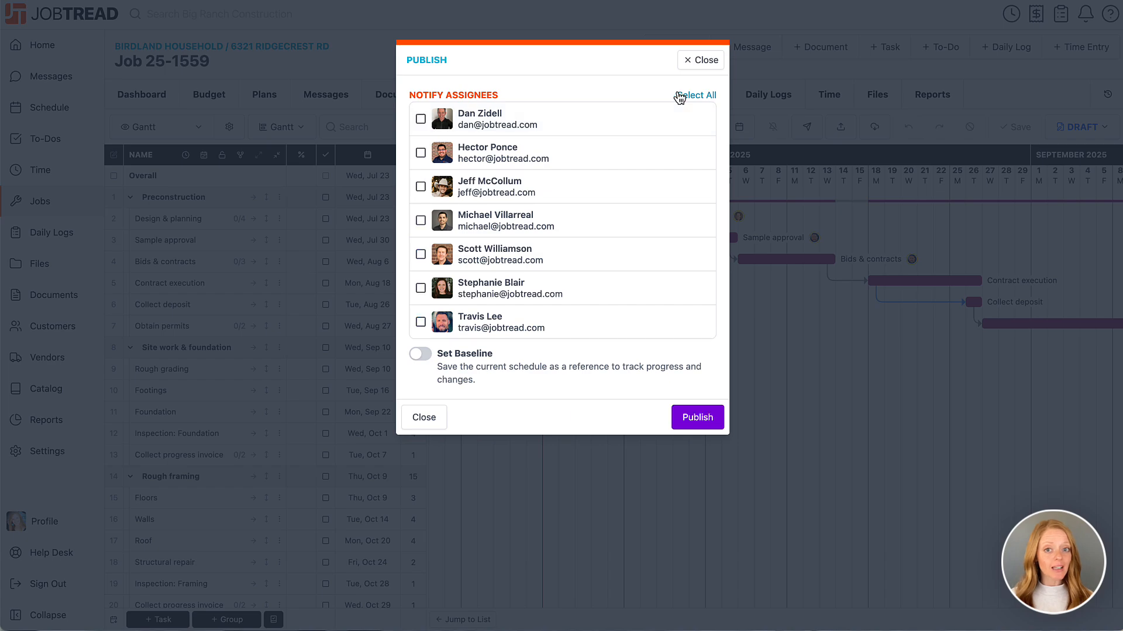
left_click(420, 153)
left_click(420, 186)
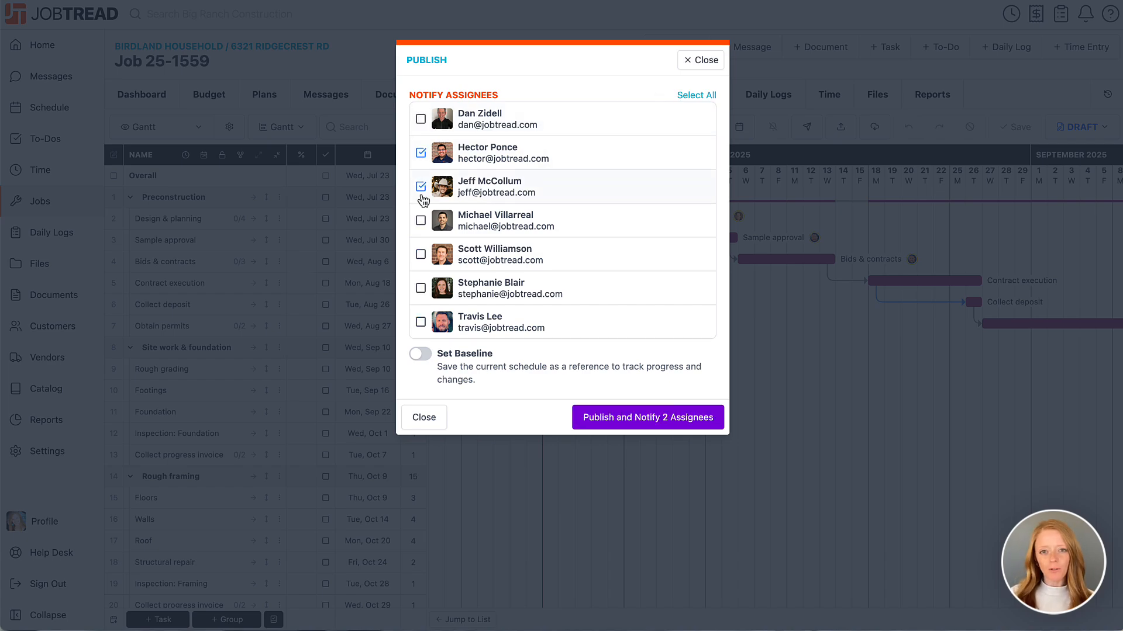
left_click(422, 221)
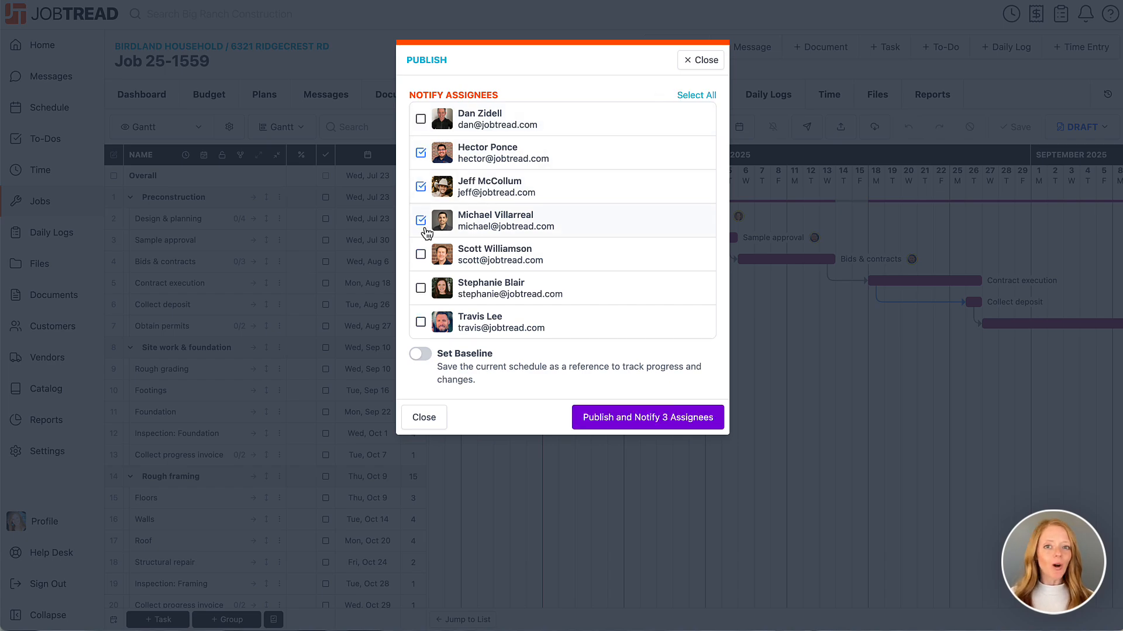
left_click(421, 354)
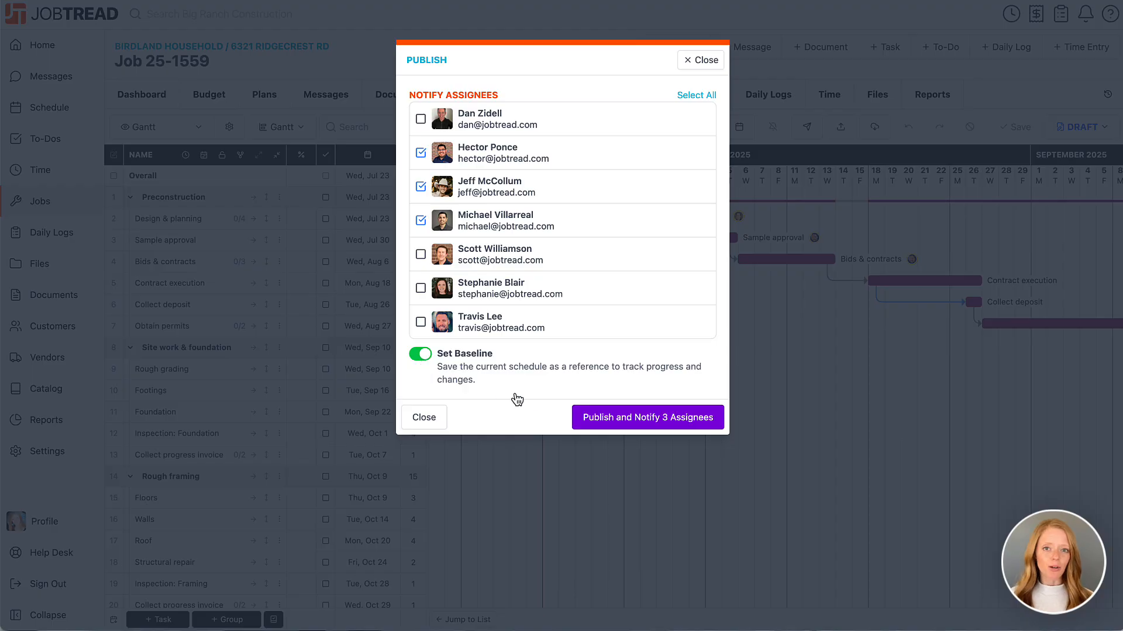
left_click(623, 419)
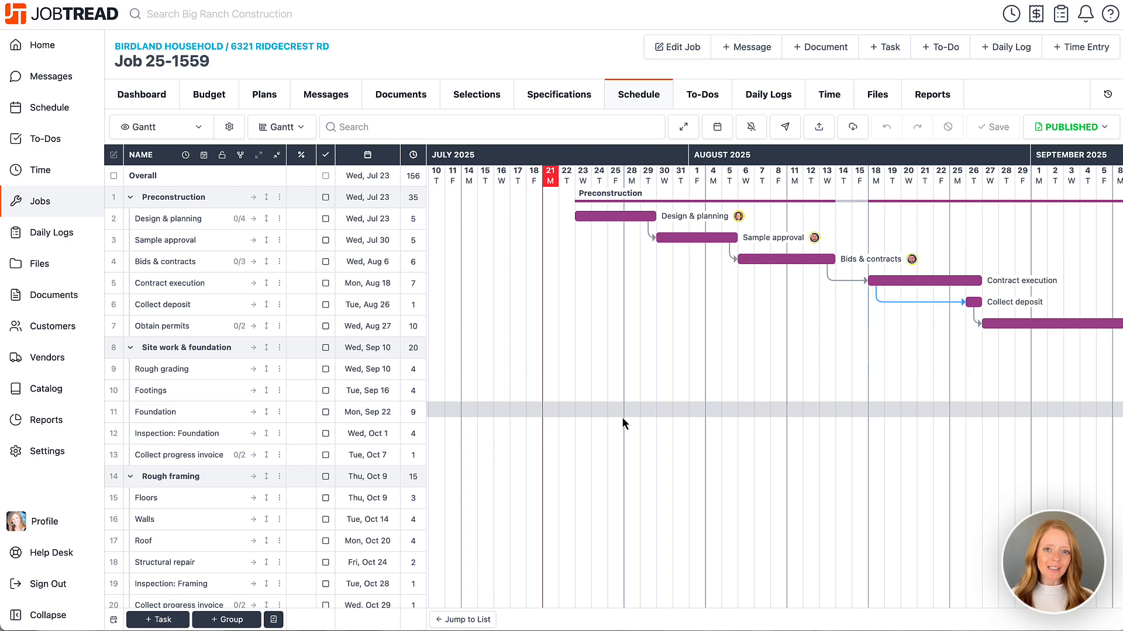
Display the baselines on the Gantt chart and try moving Bids & contracts to start Tue, Aug 19, discarding that move
left_click(186, 157)
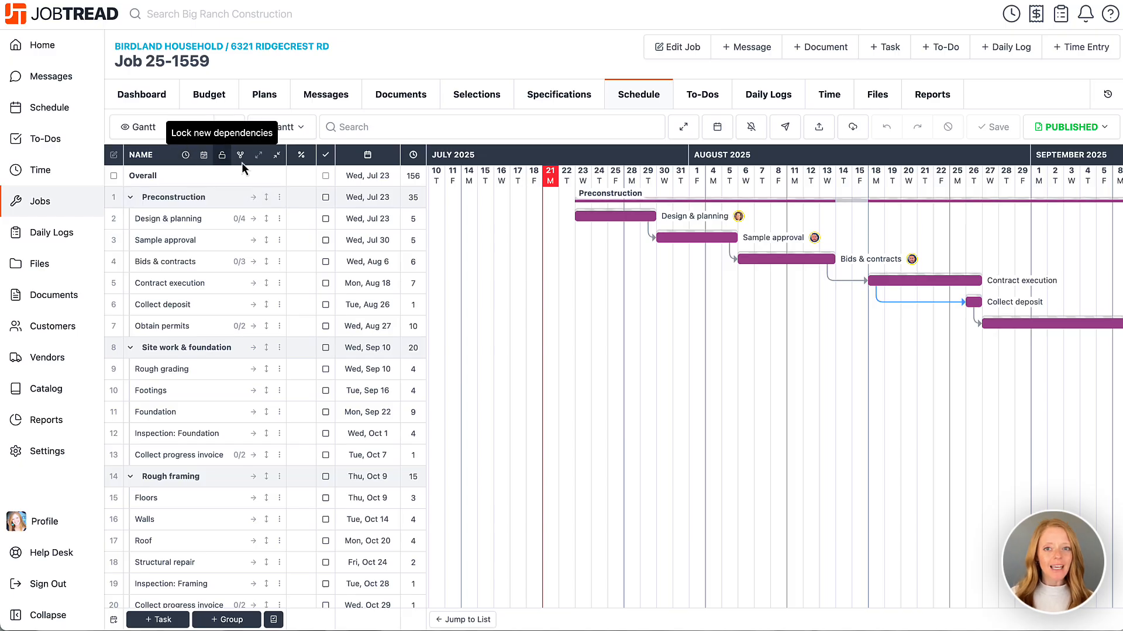
left_click_drag(801, 259, 947, 264)
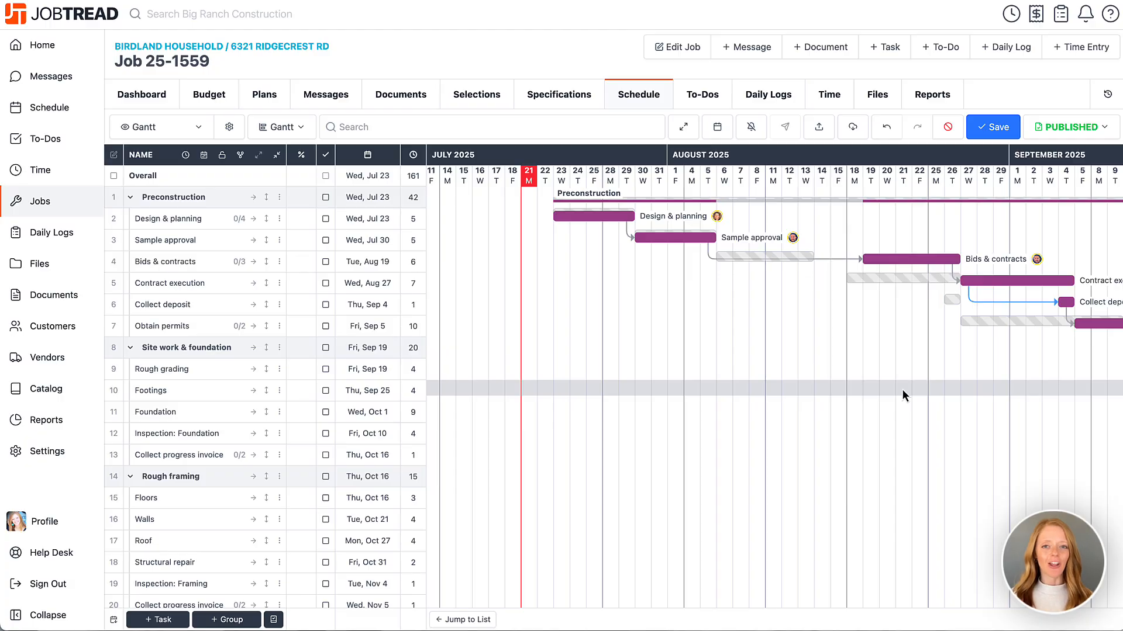
left_click(954, 132)
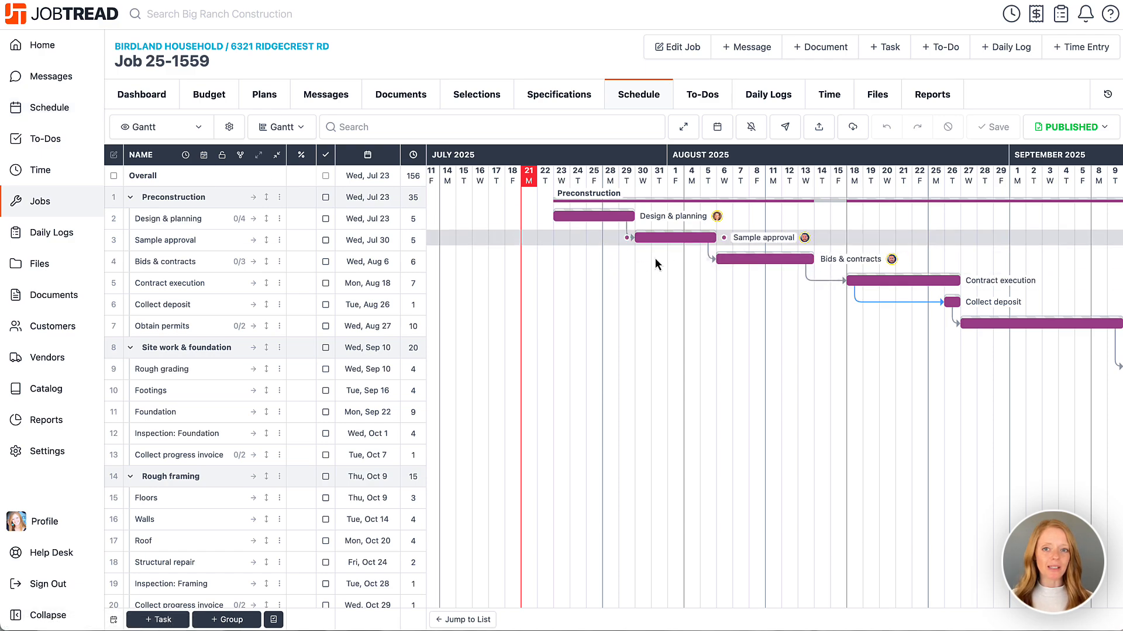
Shorten Sample approval to 4 days, move Contract execution to start Wed, Aug 20, and save the schedule
left_click_drag(713, 238, 700, 237)
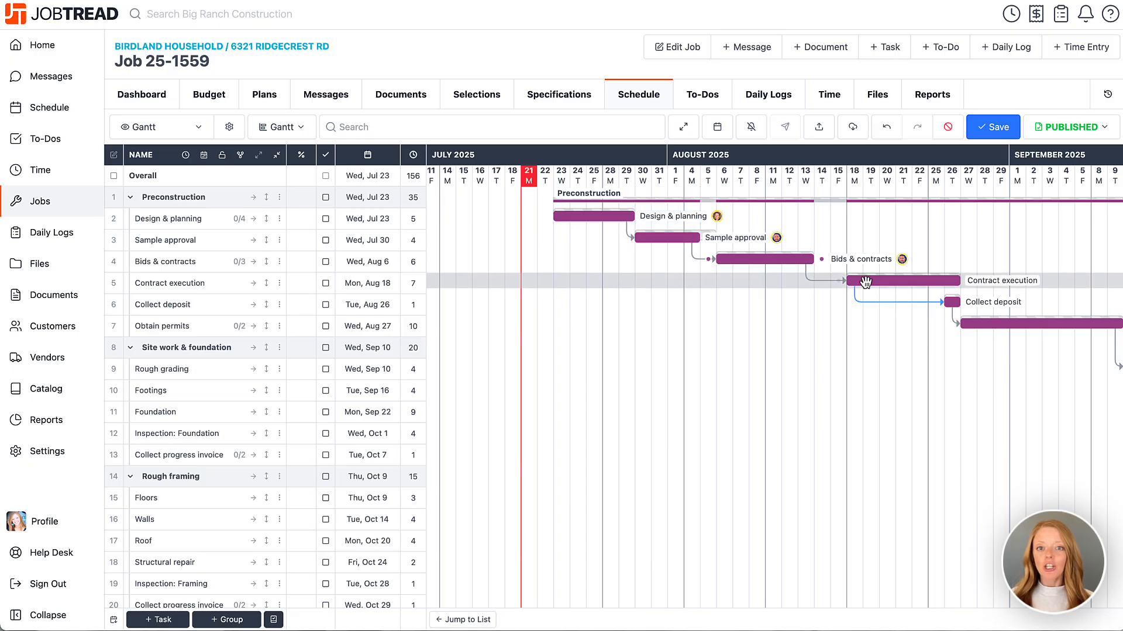
left_click_drag(868, 283, 900, 283)
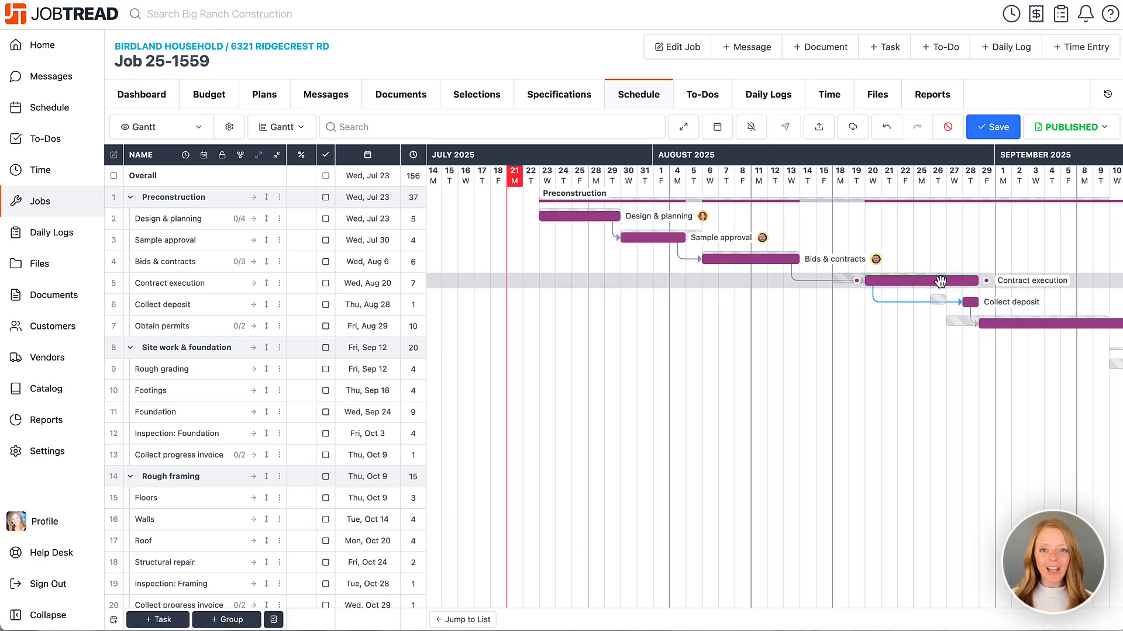
left_click(991, 130)
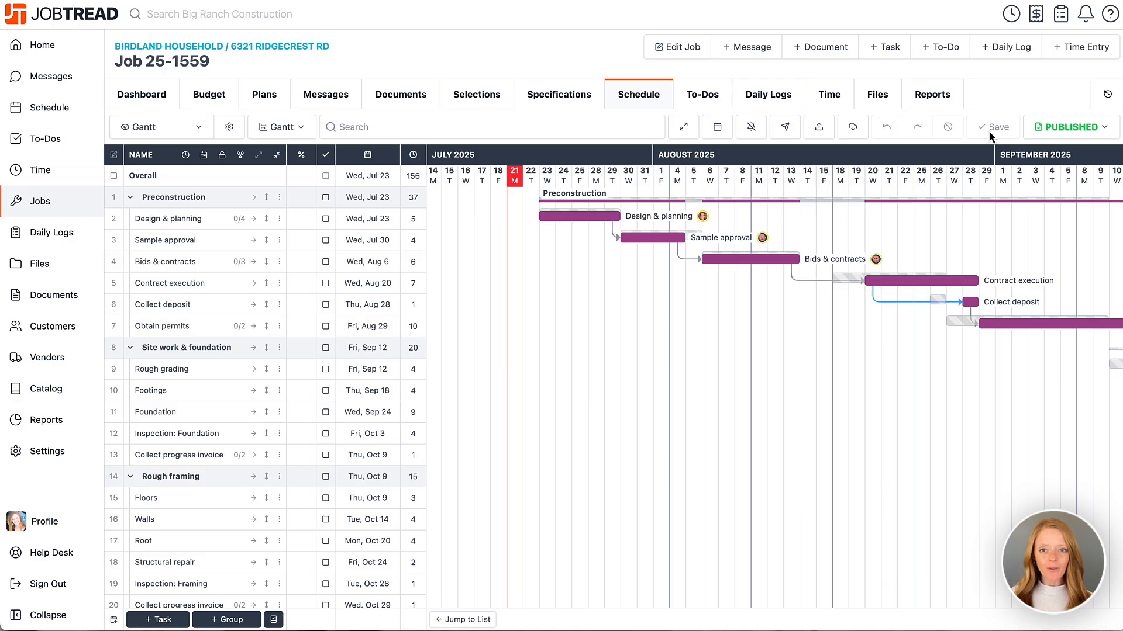
Unpublish the job schedule and republish it without setting a new baseline, notifying all listed assignees
left_click(1073, 129)
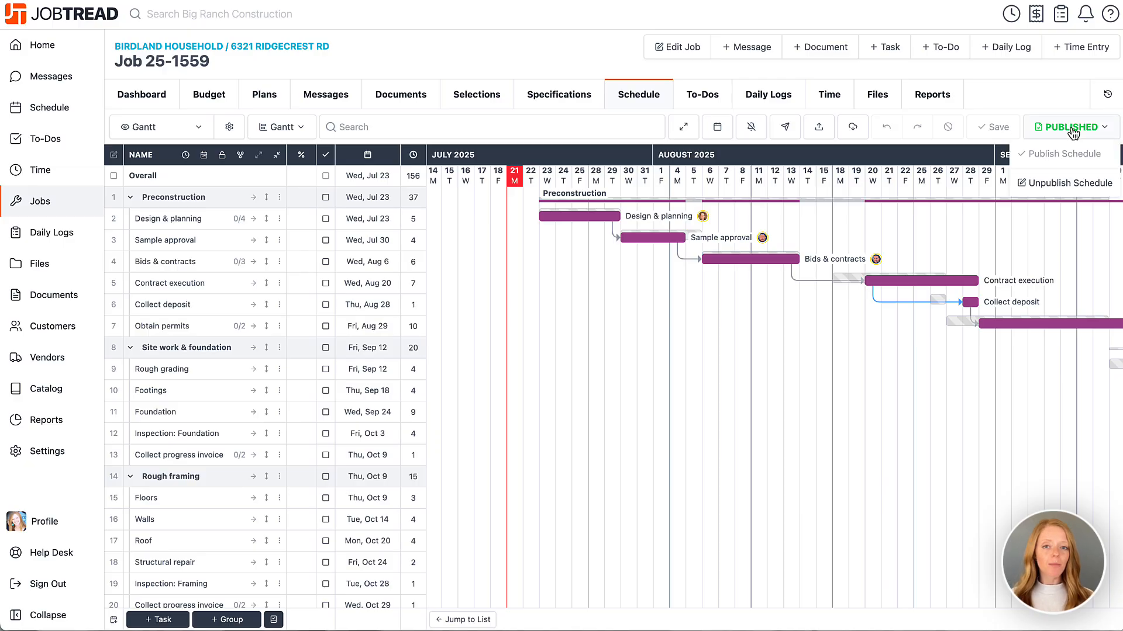
left_click(1056, 186)
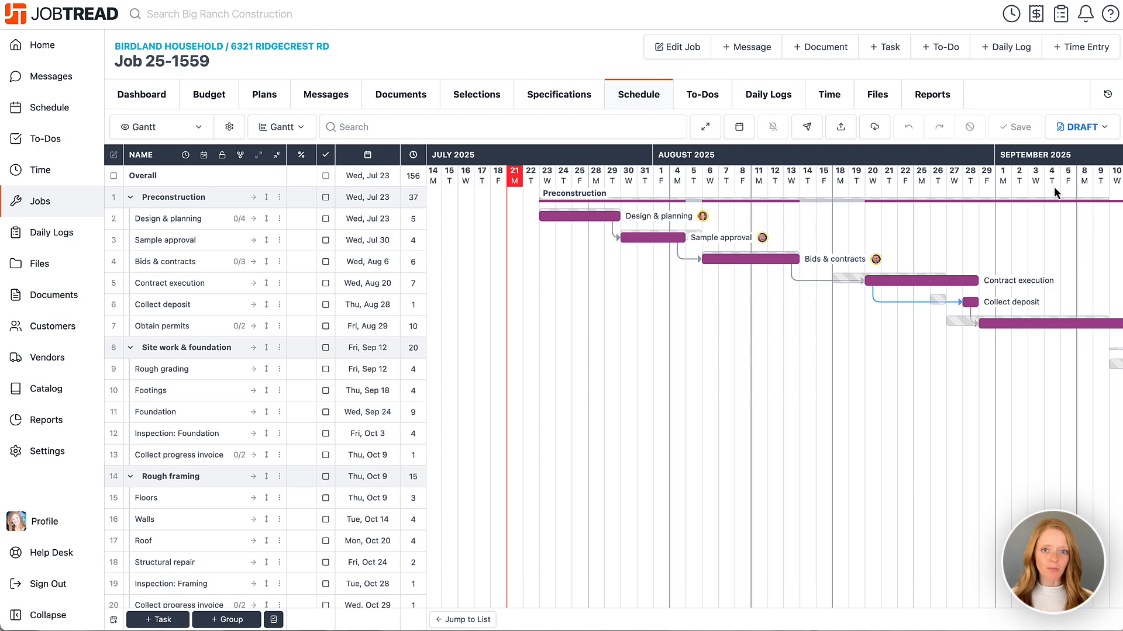
left_click(1076, 128)
left_click(1061, 154)
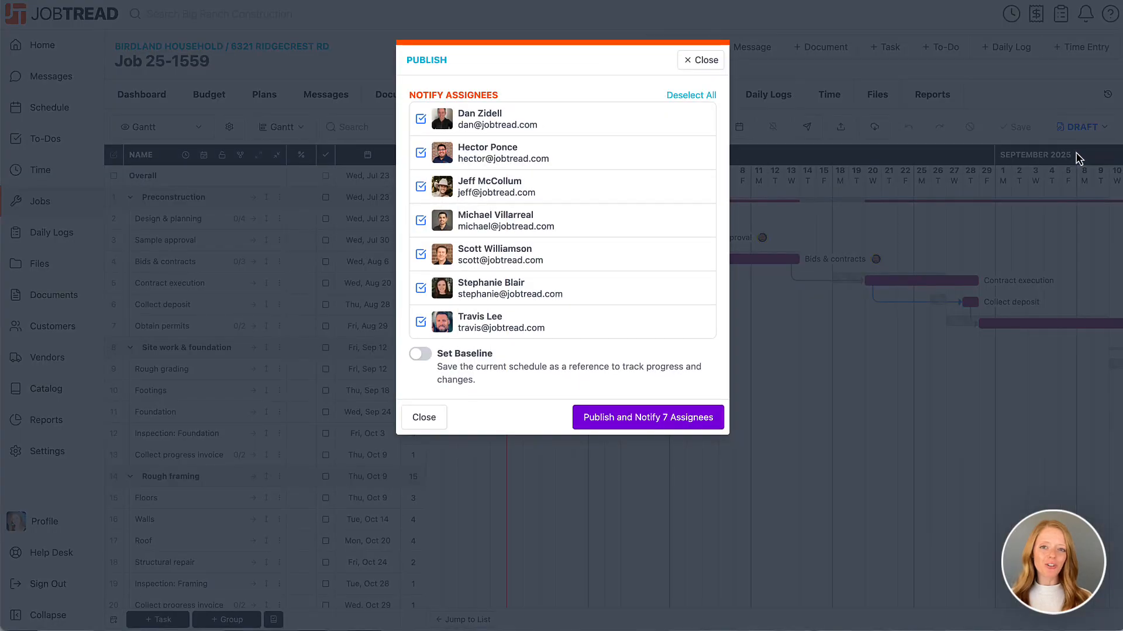
left_click(694, 417)
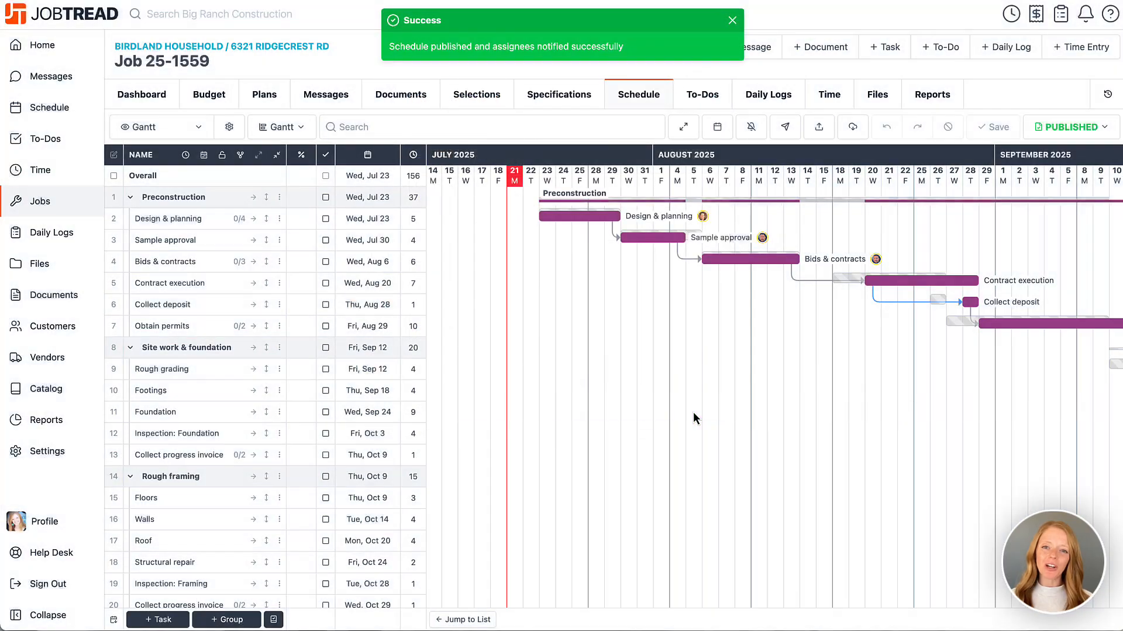